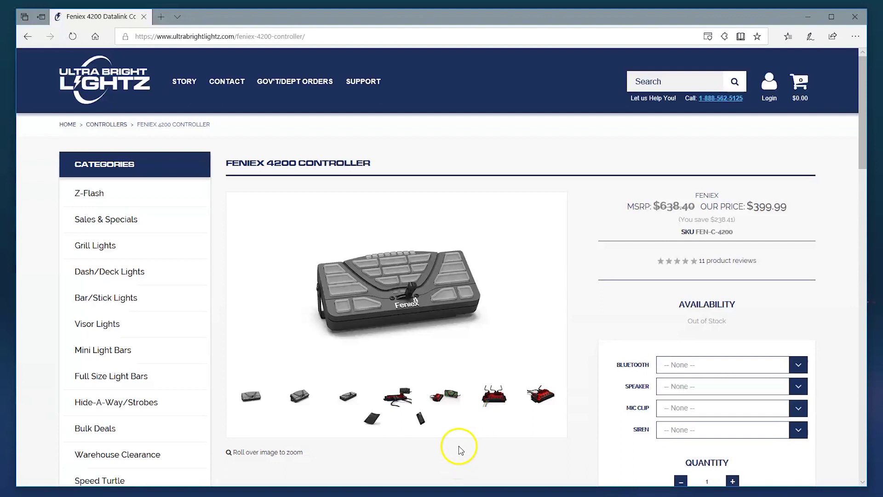
# Download the controller software from the literature section of the Feniex 4200 Controller product page.
pyautogui.scroll(-4, 460, 368)
pyautogui.click(395, 390)
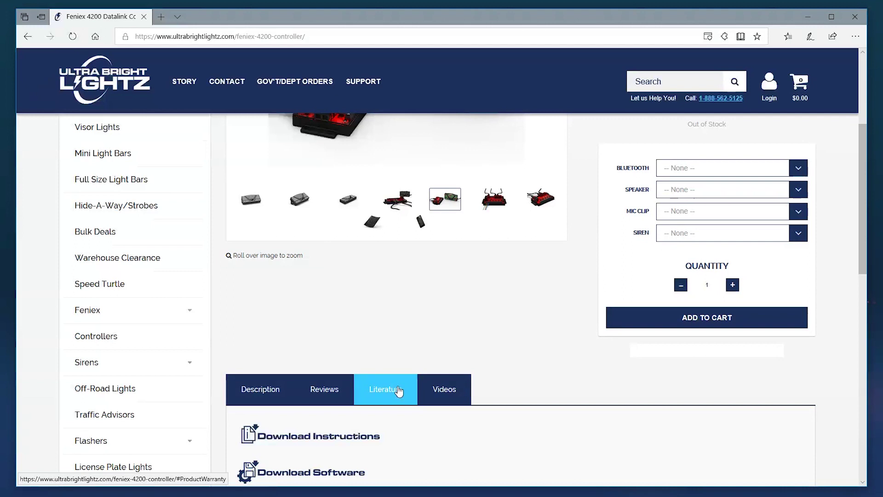
pyautogui.scroll(-4, 398, 391)
pyautogui.click(317, 272)
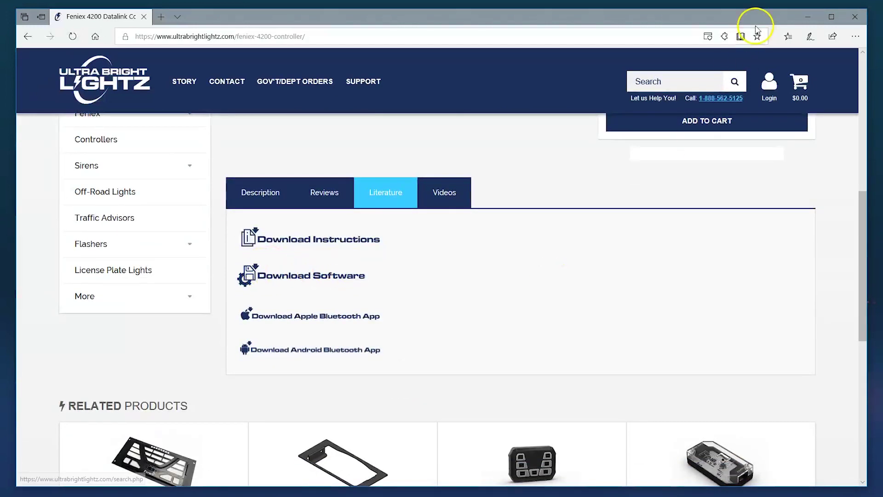
# Switch to the Feniex Controller program and check its version in the About information.
pyautogui.click(808, 17)
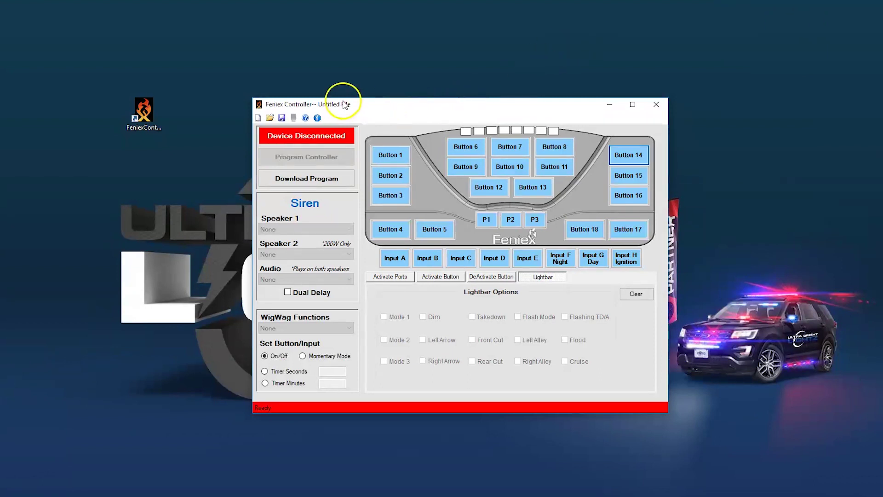
pyautogui.moveTo(343, 104); pyautogui.dragTo(331, 98)
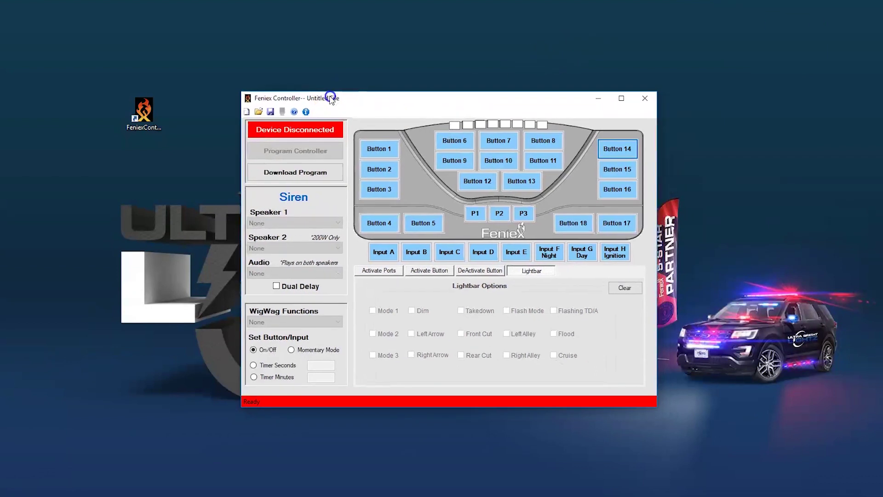
pyautogui.click(306, 111)
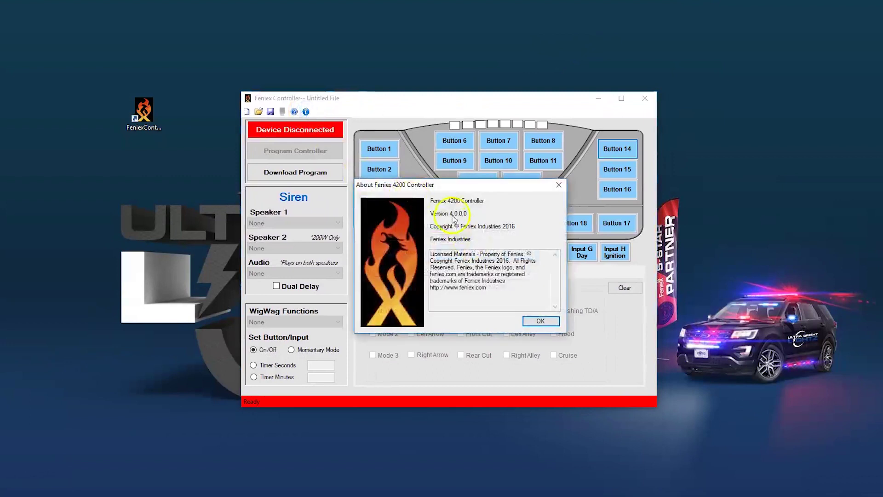
pyautogui.click(559, 185)
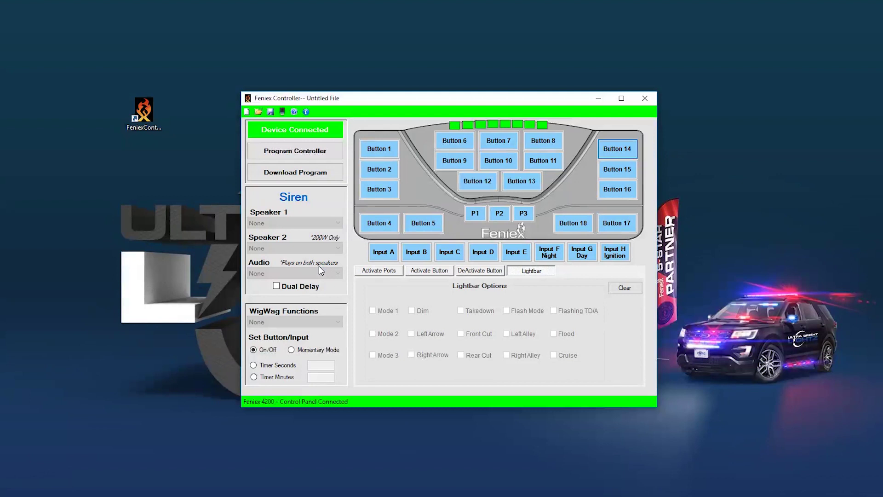
# Start from an untitled configuration without saving the current file.
pyautogui.click(325, 402)
pyautogui.click(257, 113)
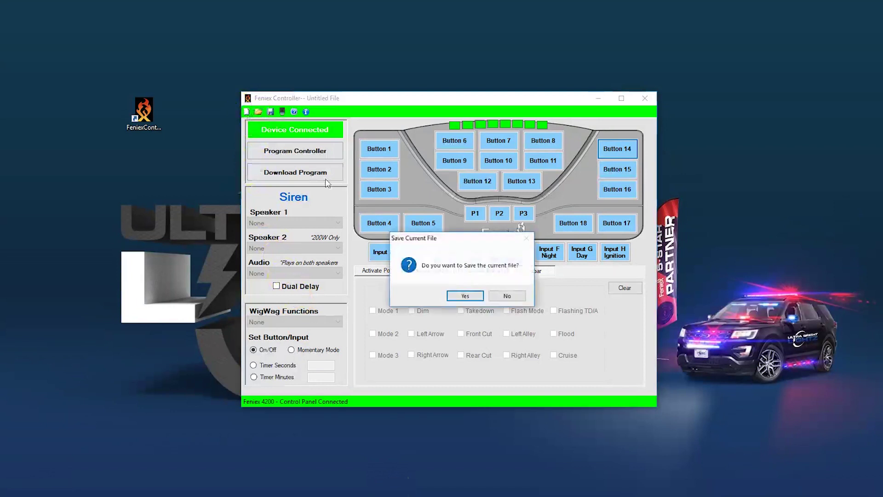
pyautogui.click(507, 296)
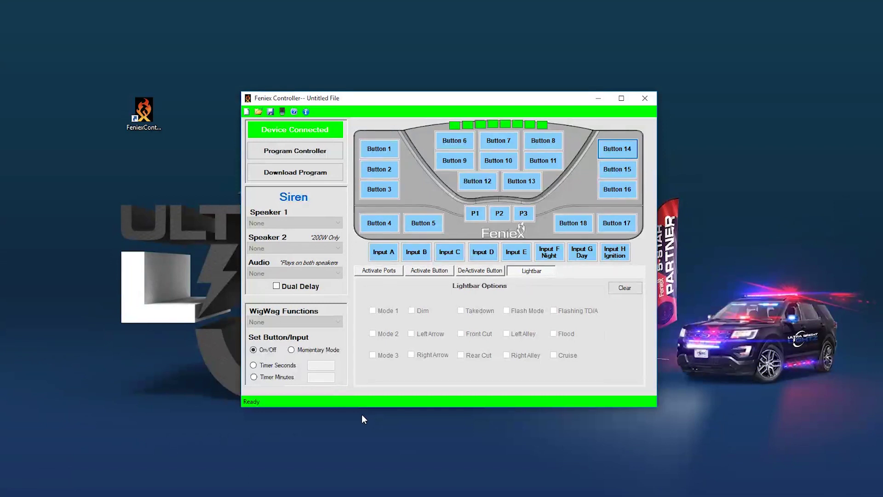
# Try Momentary Mode and Timer Seconds for Button 1 and return it to On/Off.
pyautogui.click(377, 152)
pyautogui.click(392, 271)
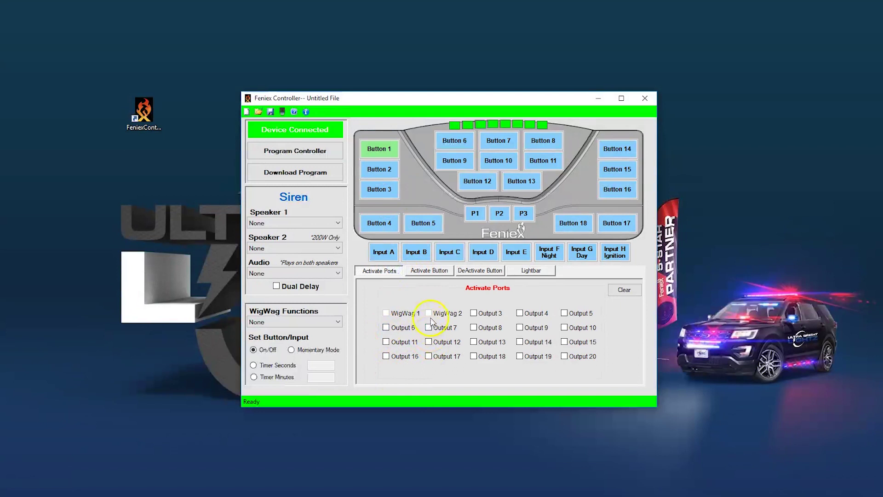
pyautogui.click(291, 350)
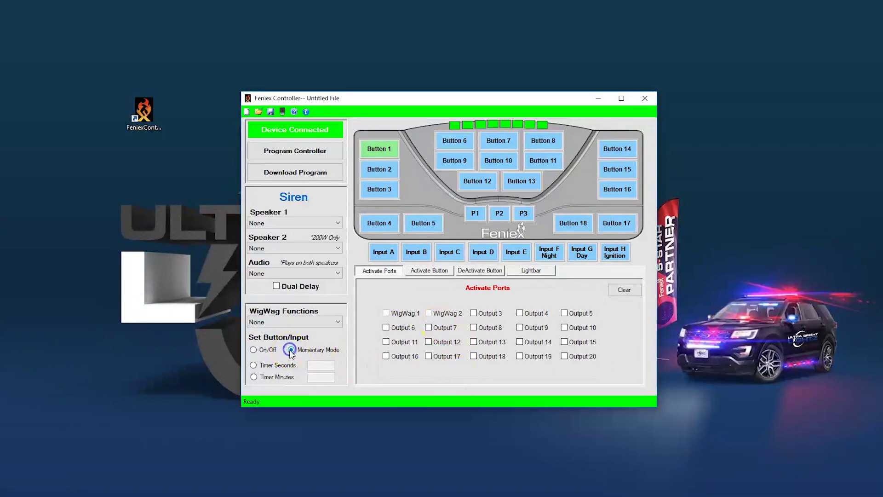
pyautogui.click(255, 366)
pyautogui.click(254, 349)
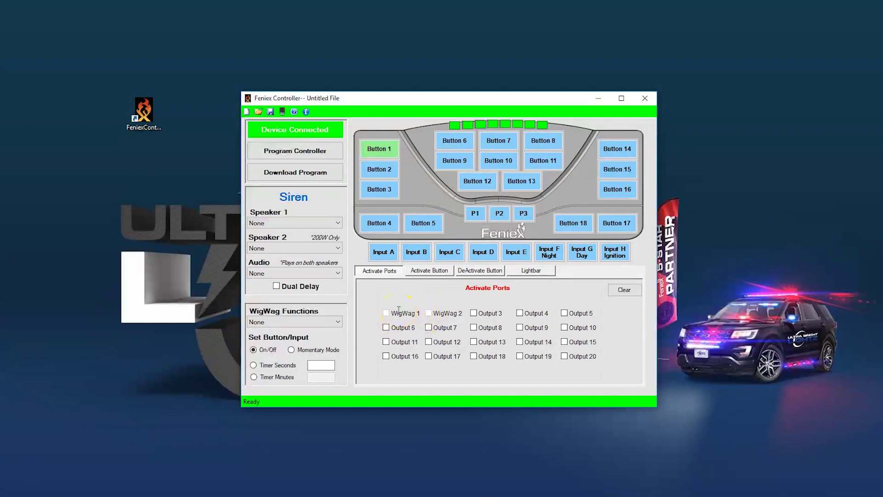
# Set Button 1's WigWag function to WigWag Fast.
pyautogui.click(387, 150)
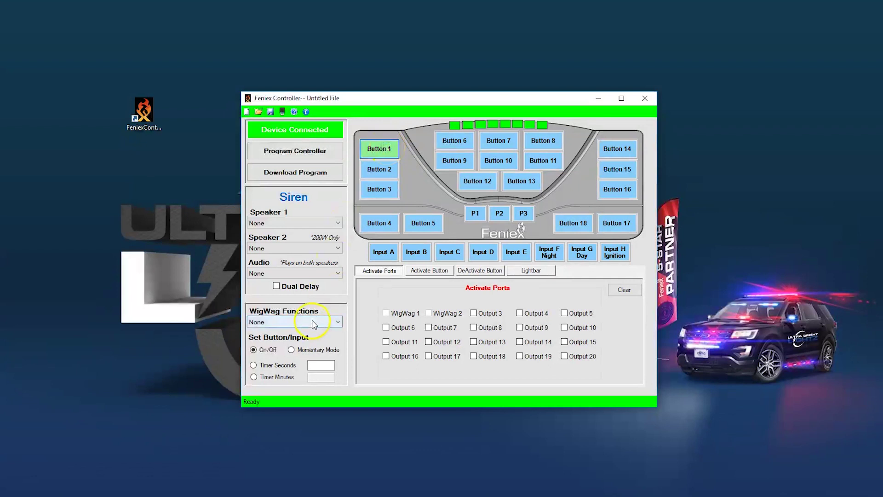
pyautogui.click(314, 324)
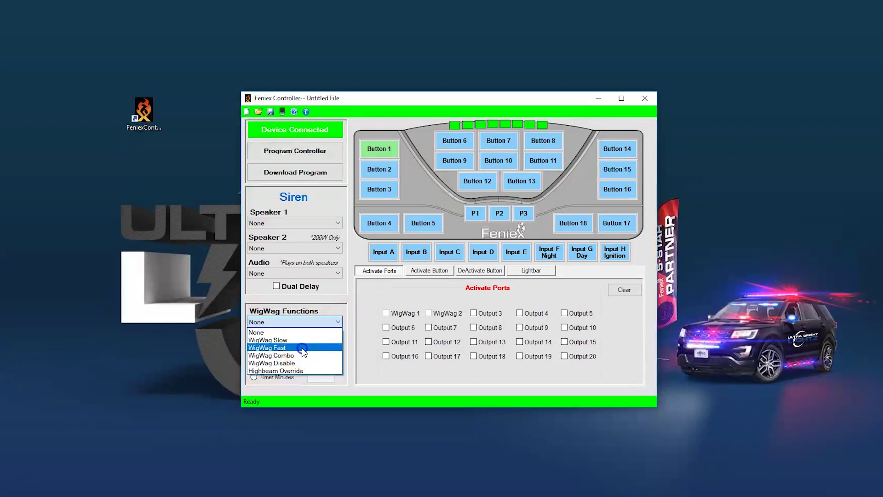
pyautogui.click(275, 332)
pyautogui.click(377, 168)
pyautogui.click(377, 148)
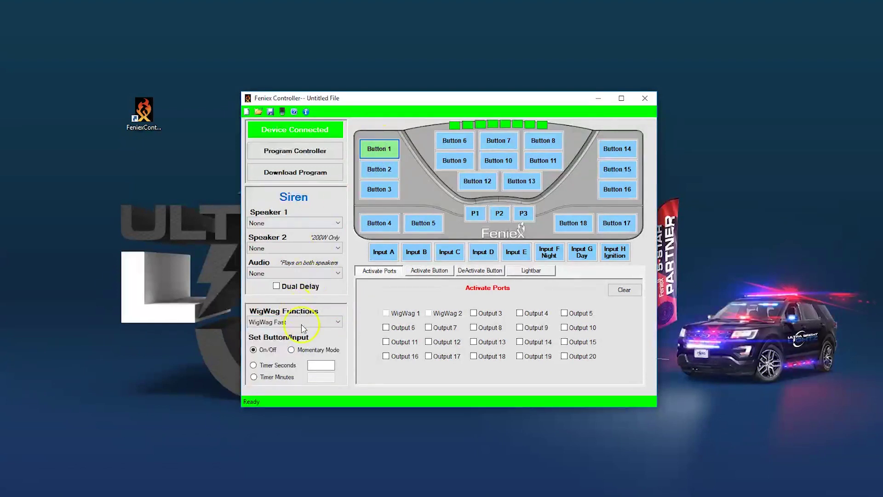
pyautogui.scroll(-1, 298, 324)
# Set Input A's WigWag function to Highbeam Override.
pyautogui.click(388, 254)
pyautogui.click(387, 254)
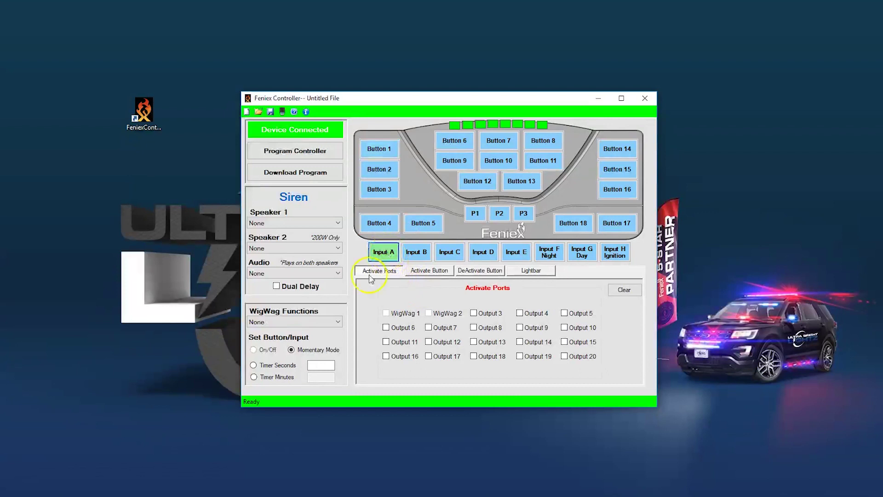
pyautogui.click(386, 328)
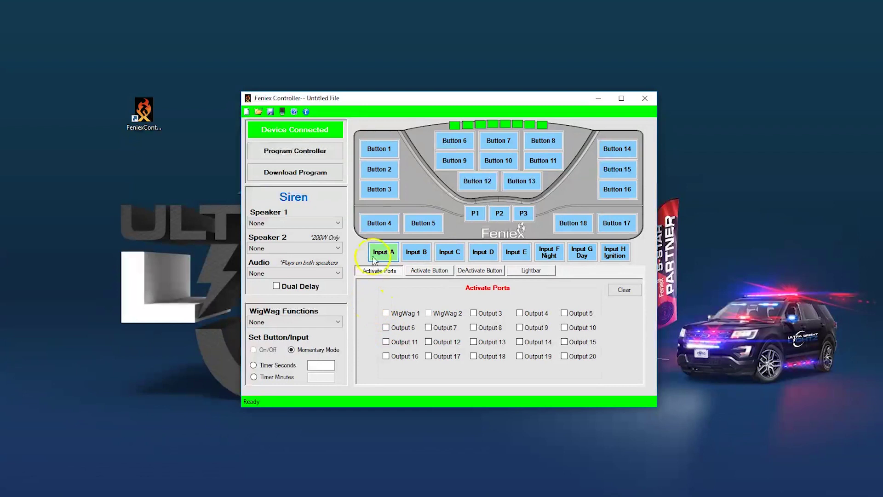
pyautogui.click(393, 260)
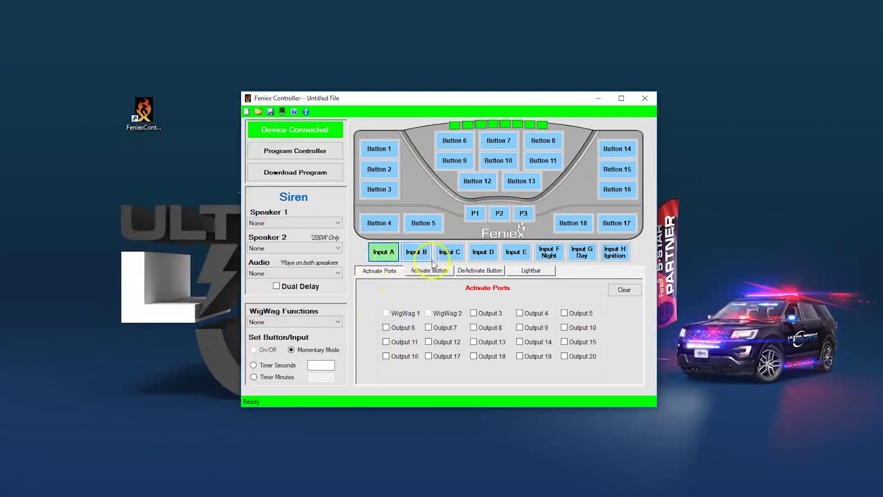
pyautogui.click(307, 327)
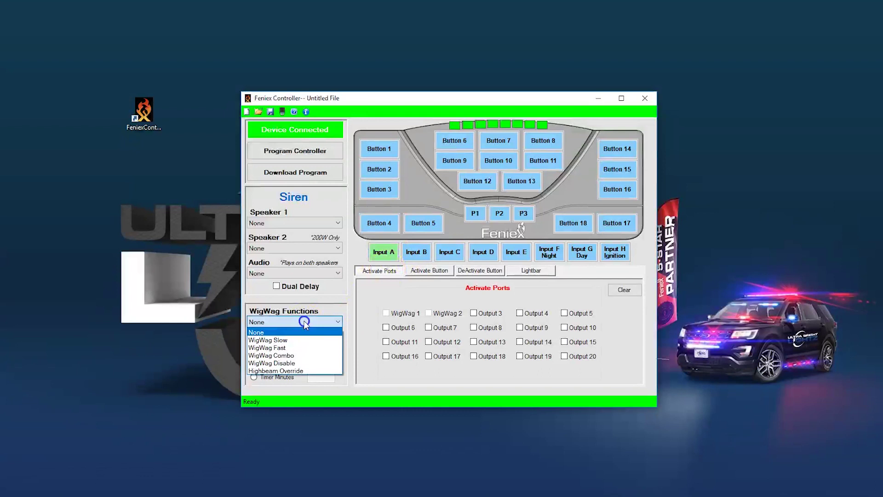
pyautogui.click(283, 371)
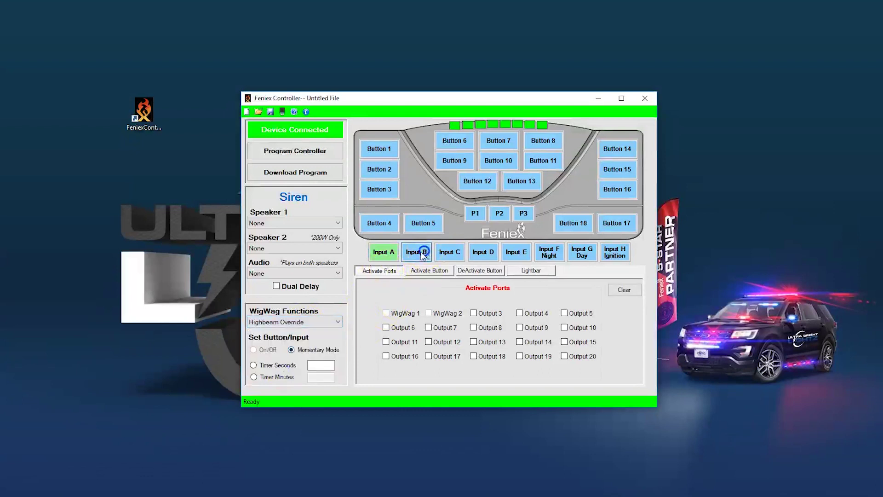
pyautogui.click(383, 253)
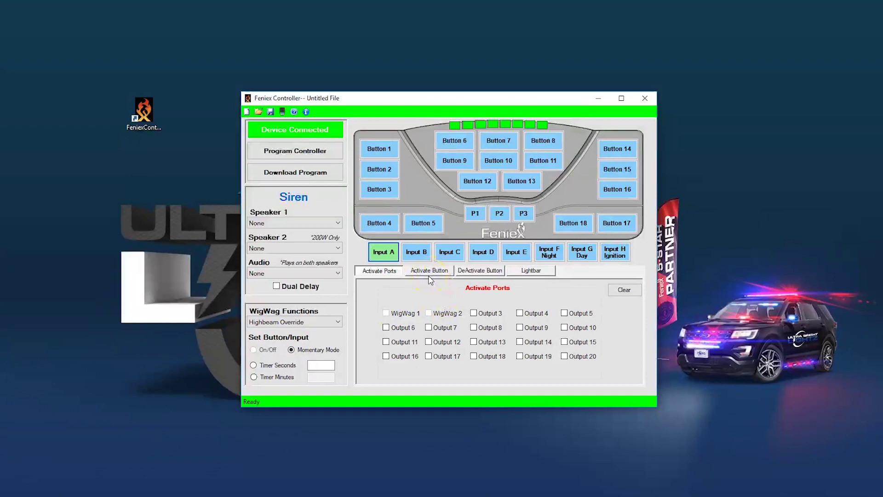
# Examine which options are available for Input F Night, Input G Day and Input H Ignition.
pyautogui.click(554, 255)
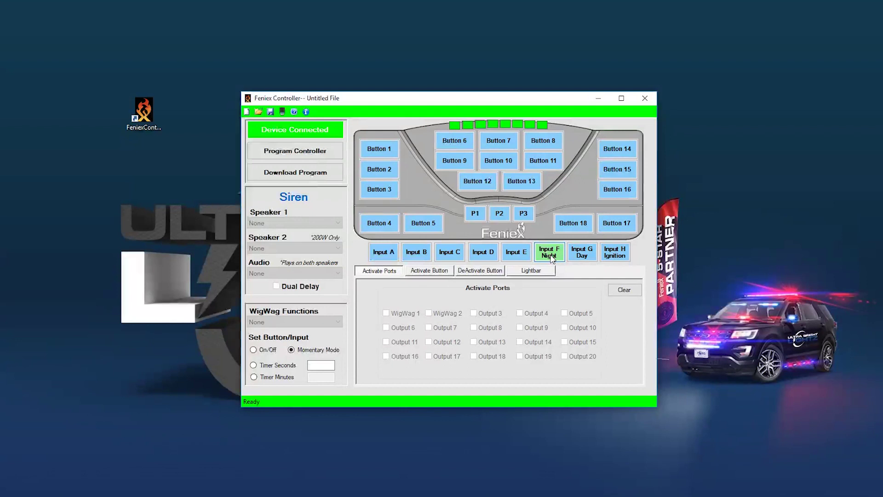
pyautogui.click(580, 254)
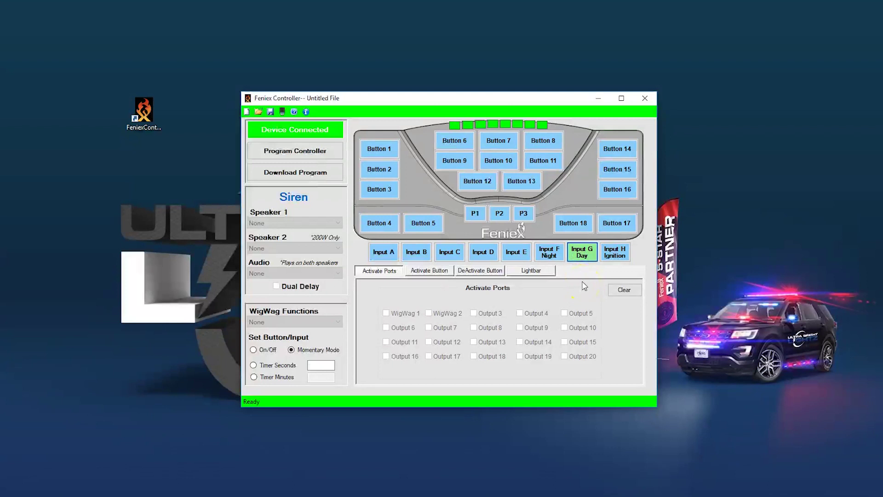
pyautogui.click(592, 261)
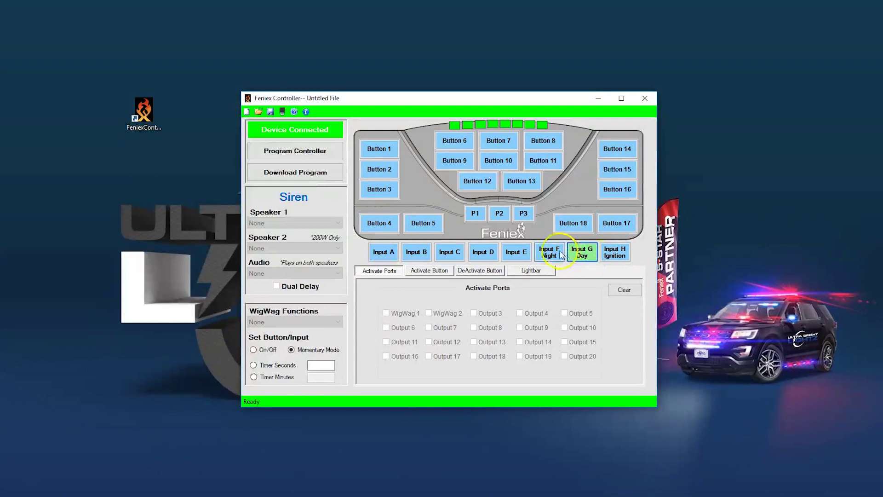
pyautogui.click(611, 258)
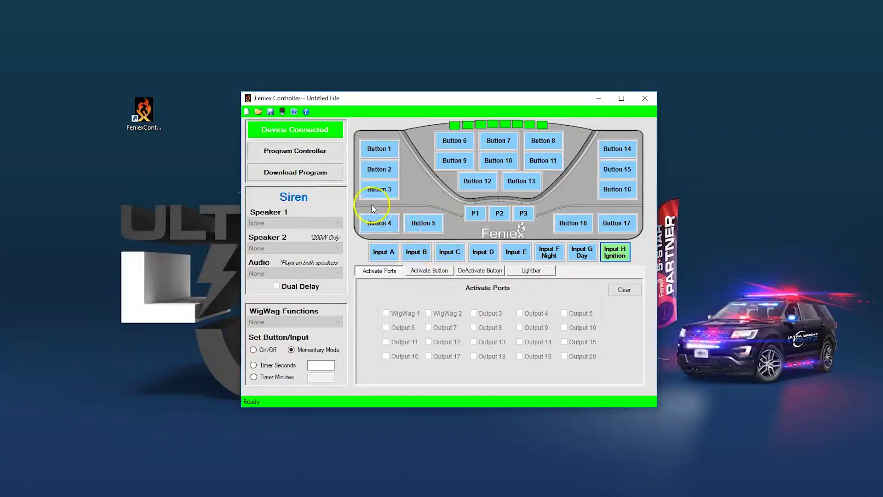
# Assign Outputs 6 and 11 as the activated ports of Button 4.
pyautogui.click(375, 221)
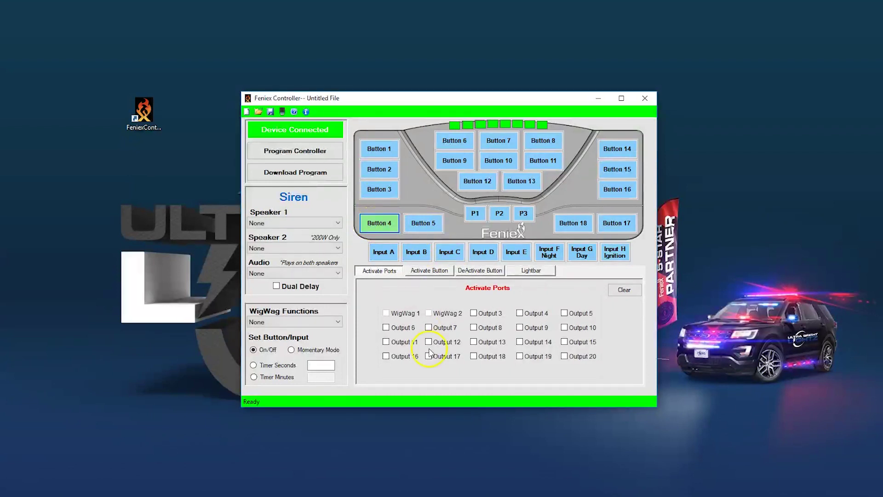
pyautogui.click(385, 327)
pyautogui.click(385, 341)
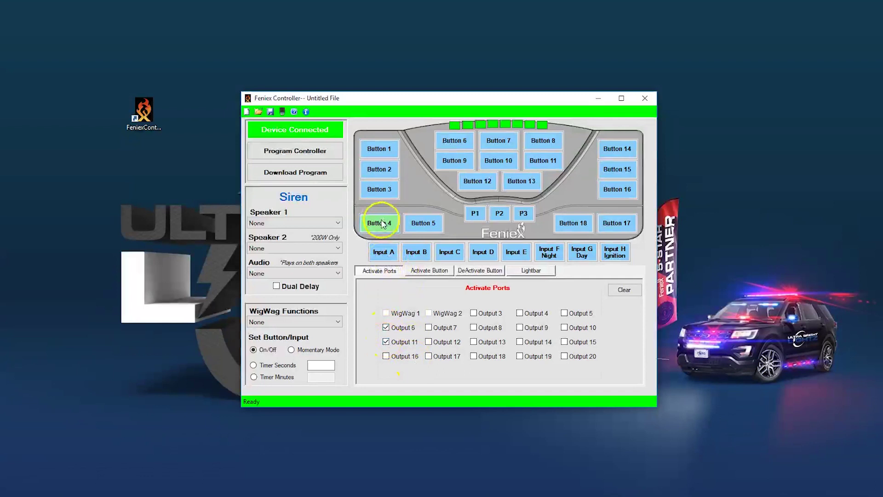
# Assign Outputs 7 and 12 as the activated ports of Button 5.
pyautogui.click(419, 224)
pyautogui.click(428, 327)
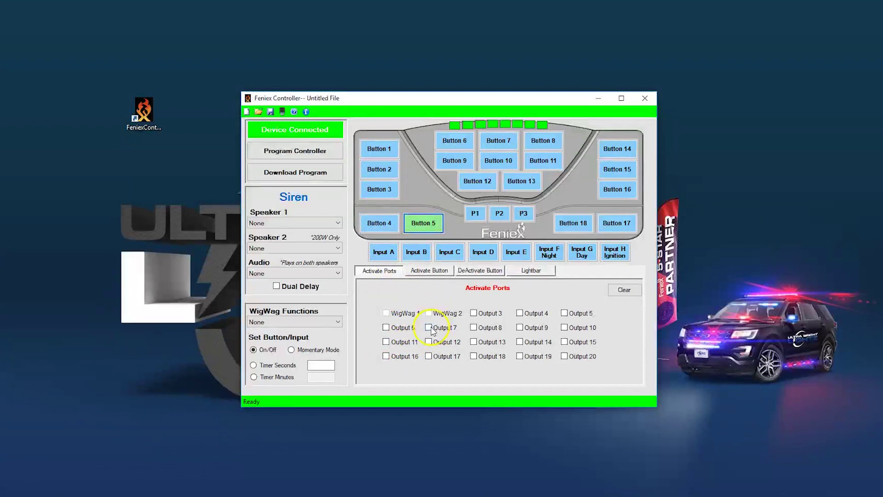
pyautogui.click(428, 342)
pyautogui.click(426, 230)
# Configure Button 4 to deactivate Button 3.
pyautogui.click(388, 224)
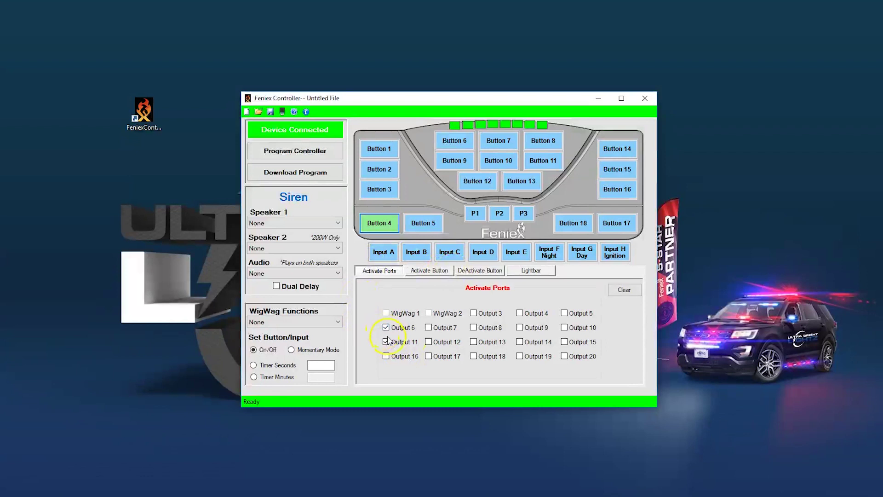
pyautogui.click(470, 271)
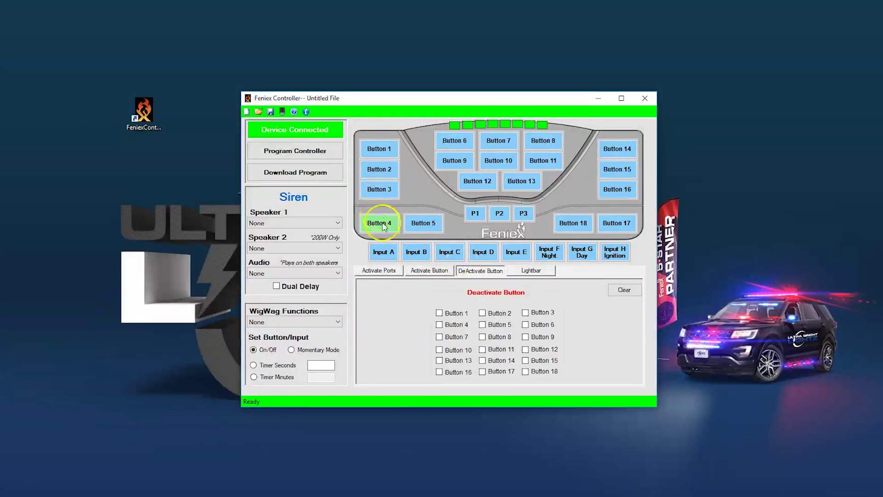
pyautogui.click(525, 312)
pyautogui.click(379, 190)
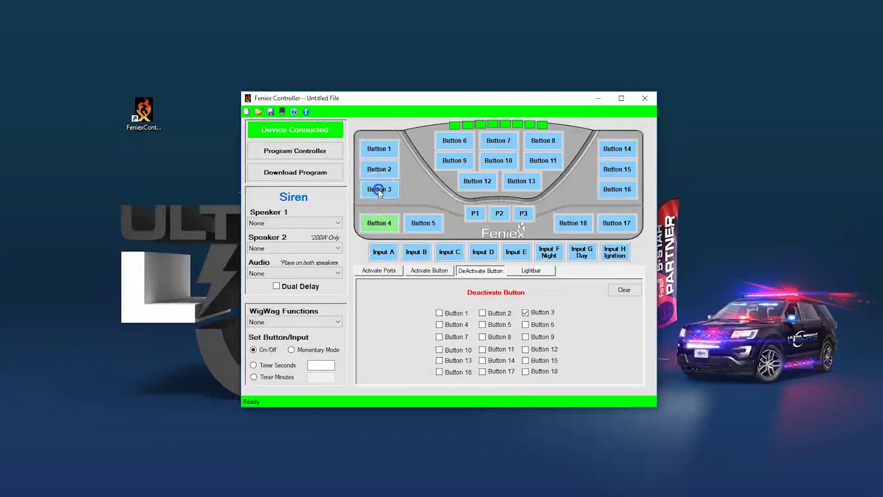
pyautogui.click(376, 225)
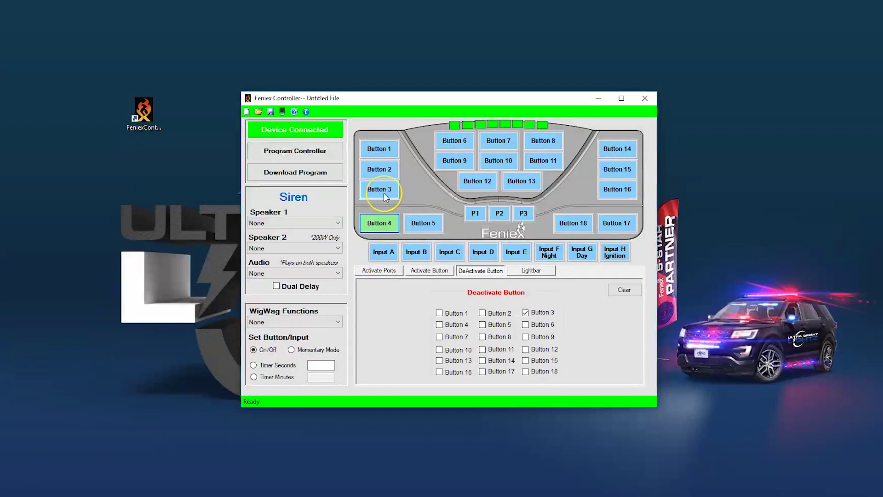
# Make Buttons 6, 7 and 8 mutually exclusive by having each one deactivate the other two.
pyautogui.click(464, 141)
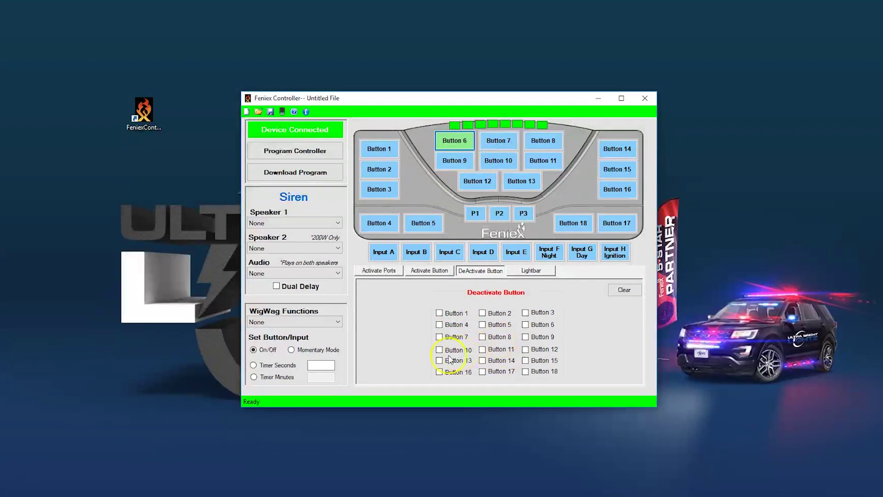
pyautogui.click(439, 337)
pyautogui.click(496, 141)
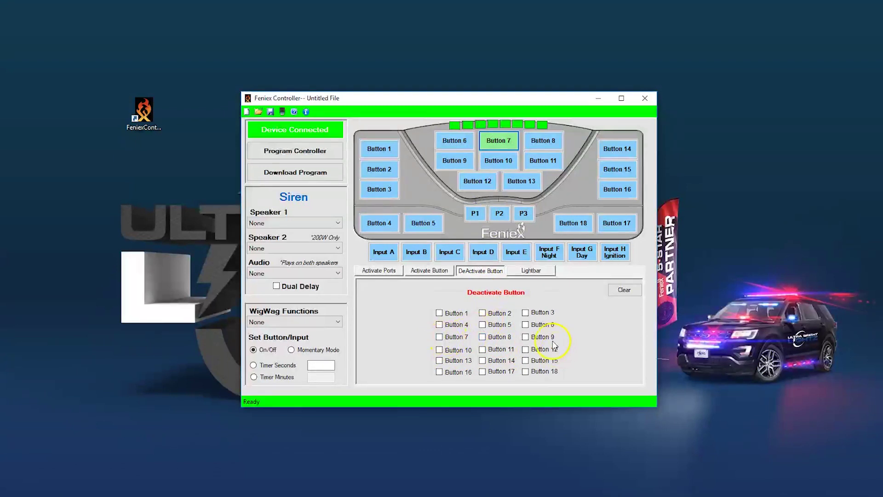
pyautogui.click(525, 324)
pyautogui.click(482, 337)
pyautogui.click(543, 140)
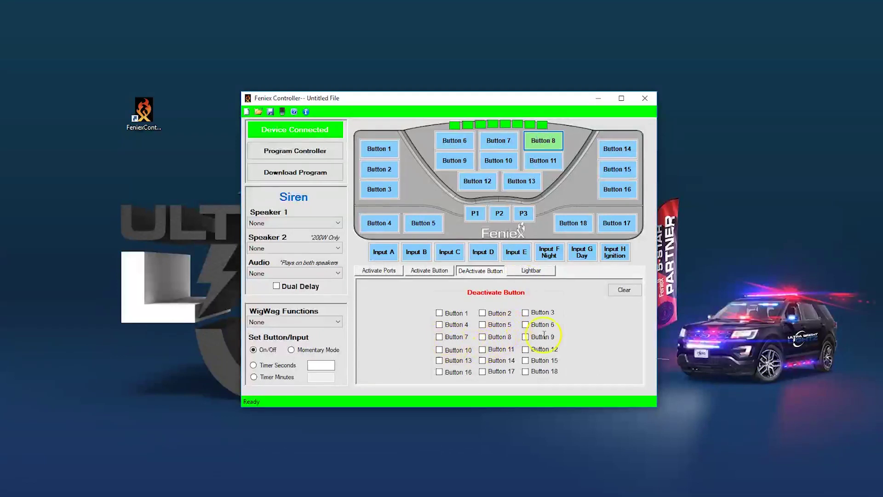
pyautogui.click(525, 324)
pyautogui.click(439, 337)
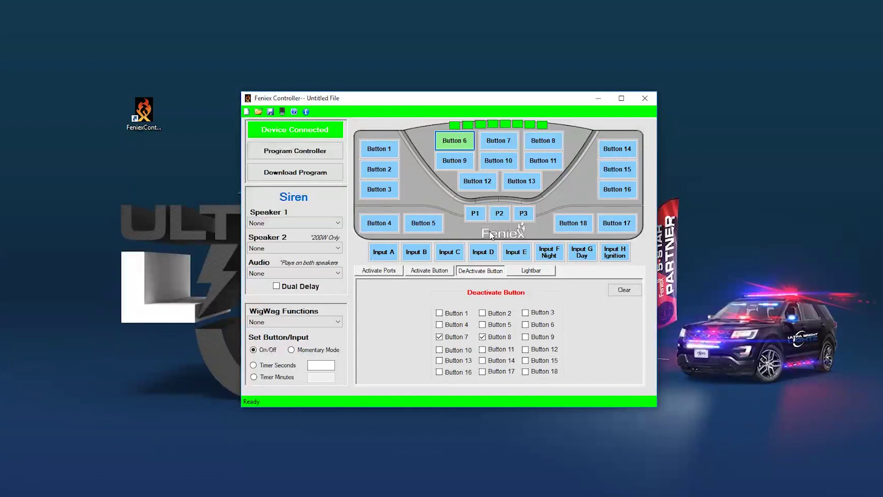
# Review the button mode, deactivation and activated-port settings of slide positions P1, P2 and P3.
pyautogui.click(474, 213)
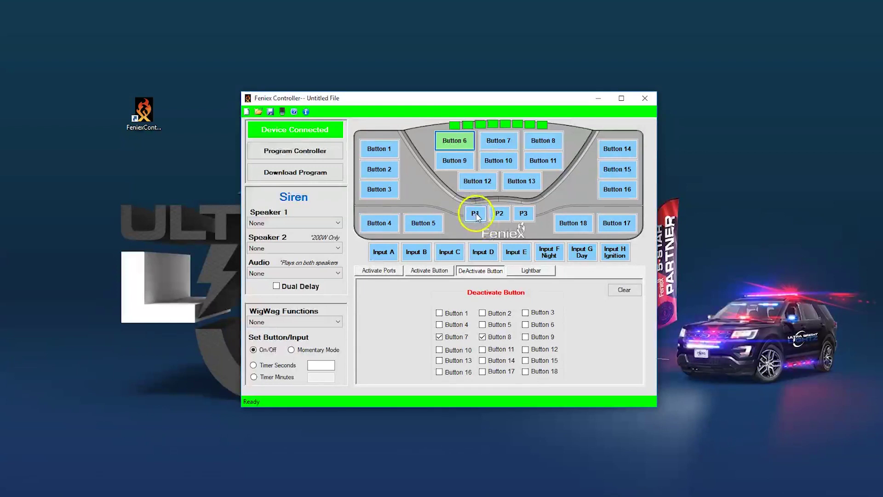
pyautogui.click(499, 213)
pyautogui.click(523, 213)
pyautogui.click(475, 213)
pyautogui.click(512, 270)
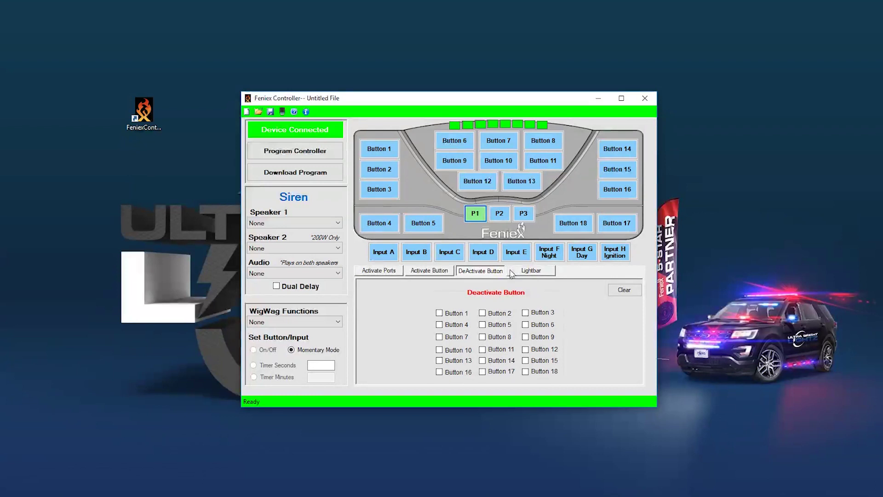
pyautogui.click(366, 271)
pyautogui.click(499, 213)
pyautogui.click(523, 213)
pyautogui.click(475, 220)
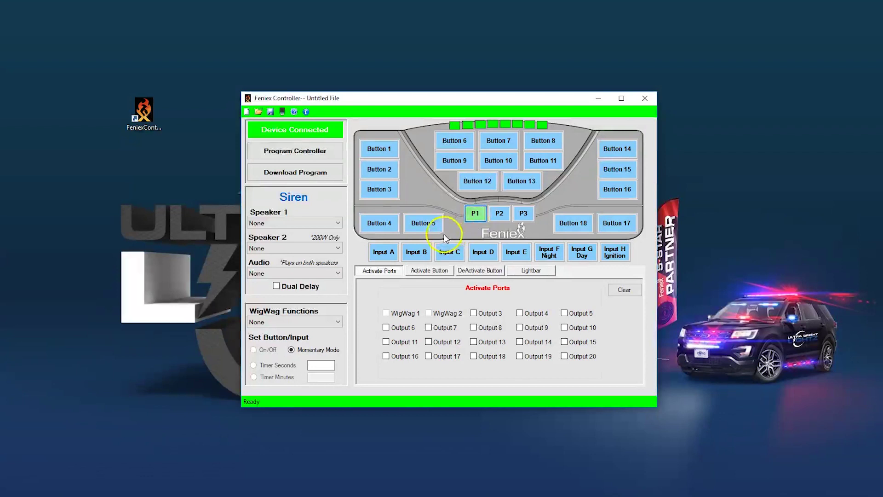
# Try the Wail siren tone on Speaker 1 and Speaker 2 for Button 14.
pyautogui.click(617, 148)
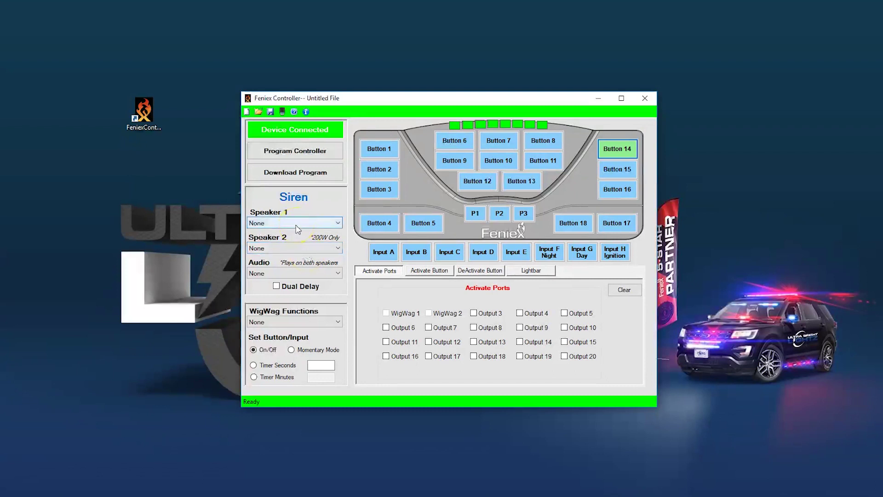
pyautogui.click(296, 229)
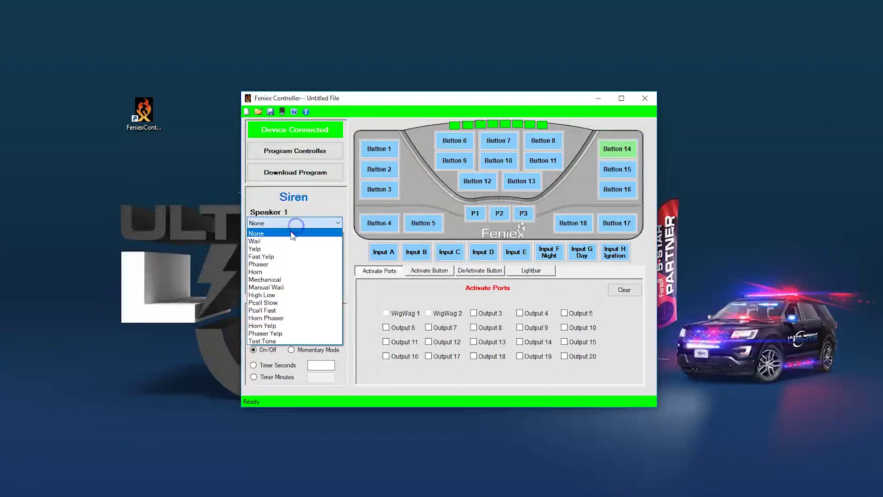
pyautogui.click(289, 236)
pyautogui.click(278, 223)
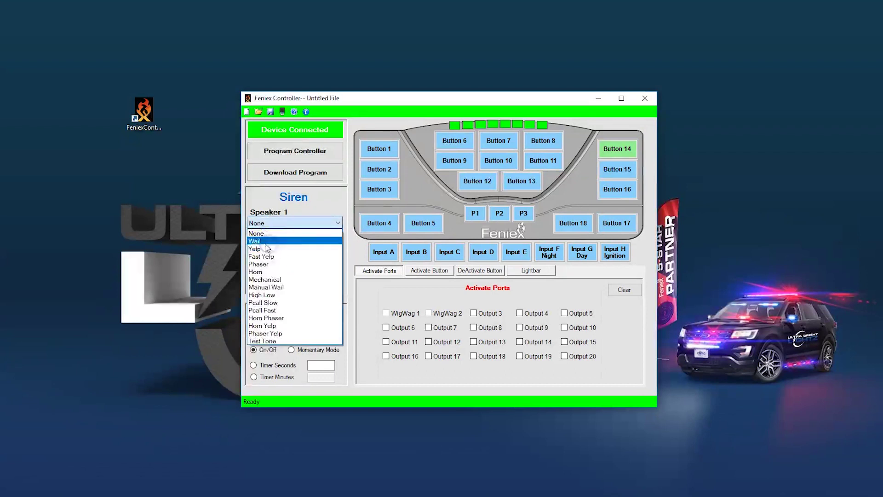
pyautogui.click(270, 239)
pyautogui.click(265, 247)
pyautogui.click(260, 265)
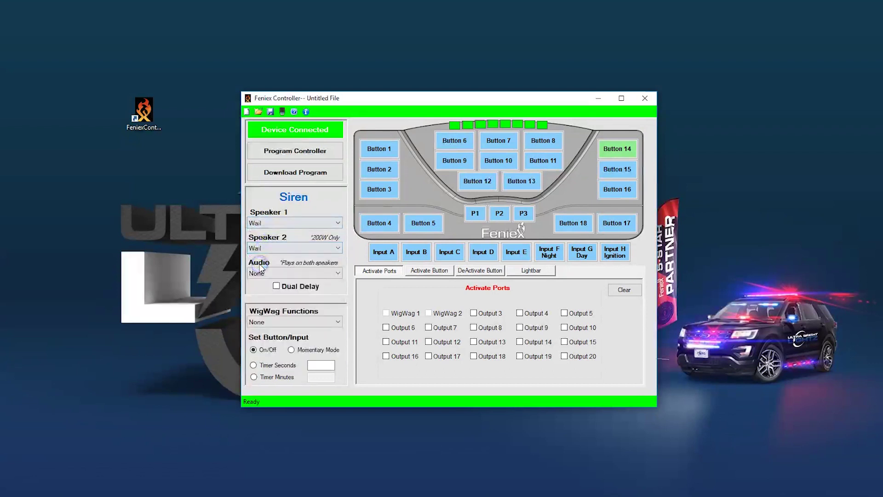
# Try the Dual Delay option on Button 14, then clear it and reset both speakers to None.
pyautogui.click(276, 285)
pyautogui.click(277, 287)
pyautogui.click(276, 248)
pyautogui.click(269, 254)
pyautogui.click(267, 223)
pyautogui.click(260, 231)
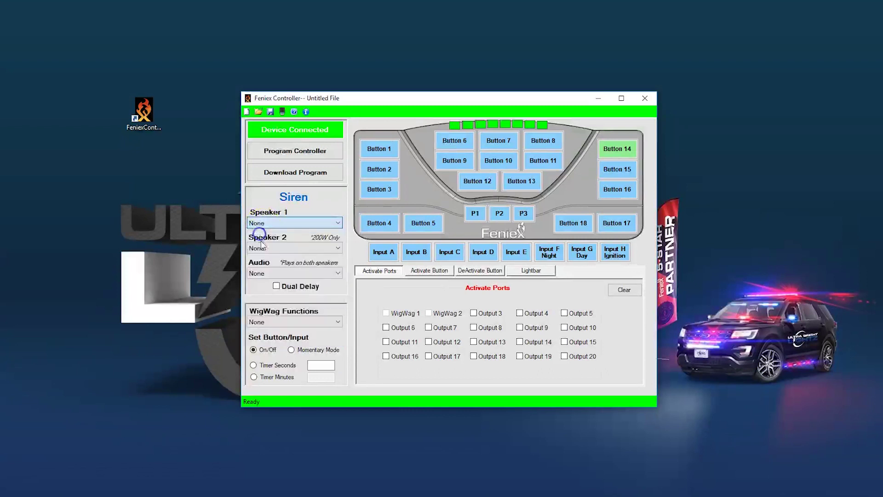
# Set Speaker 1 and Speaker 2 of Button 14 to Horn and make the button momentary.
pyautogui.click(272, 273)
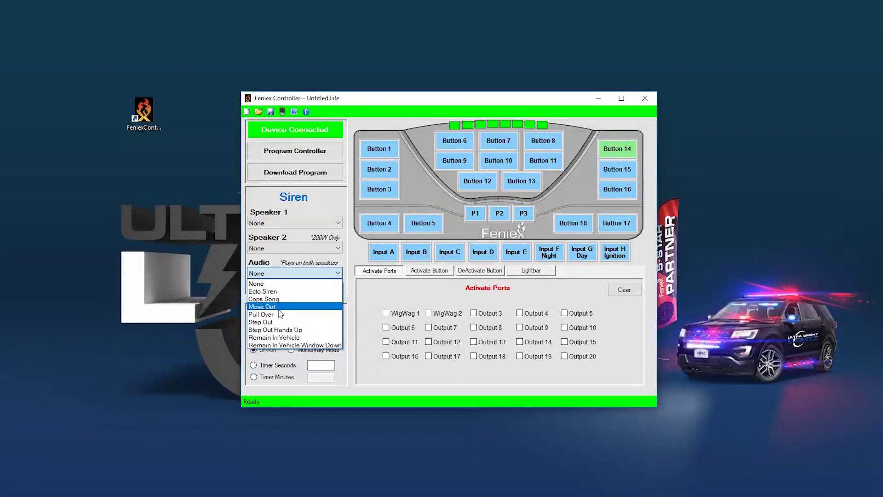
pyautogui.click(290, 264)
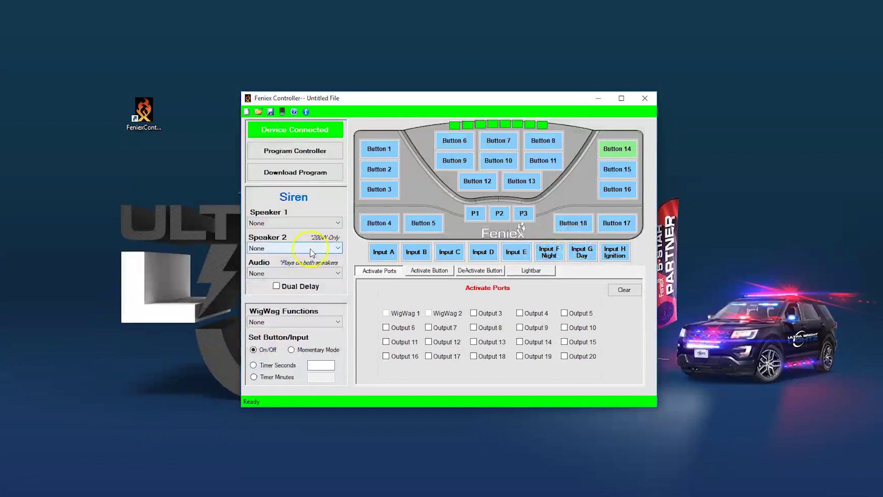
pyautogui.click(283, 223)
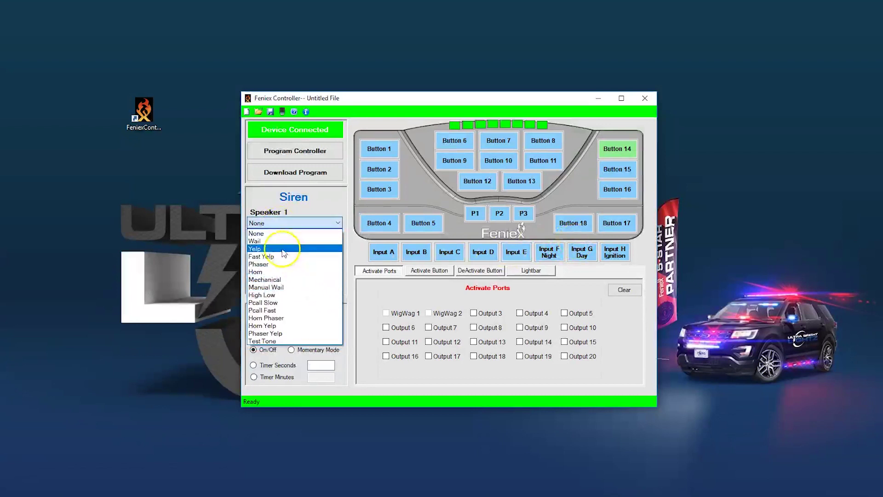
pyautogui.click(262, 272)
pyautogui.click(276, 248)
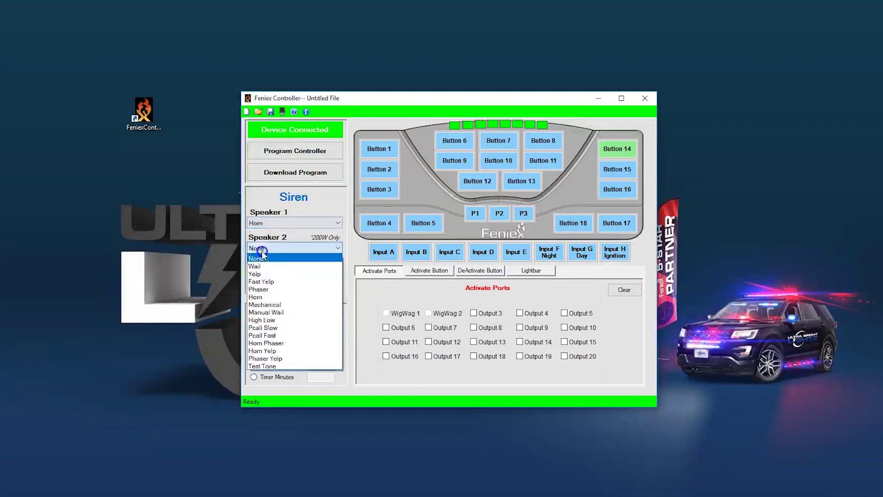
pyautogui.click(264, 297)
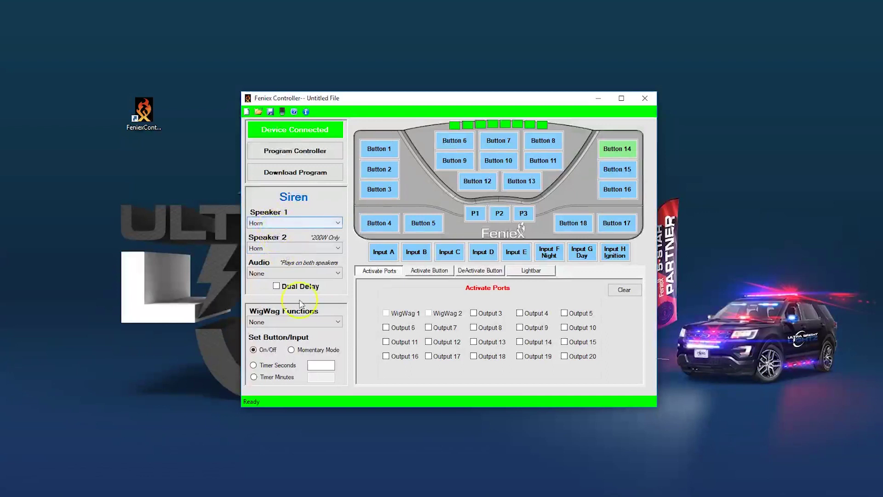
pyautogui.click(291, 350)
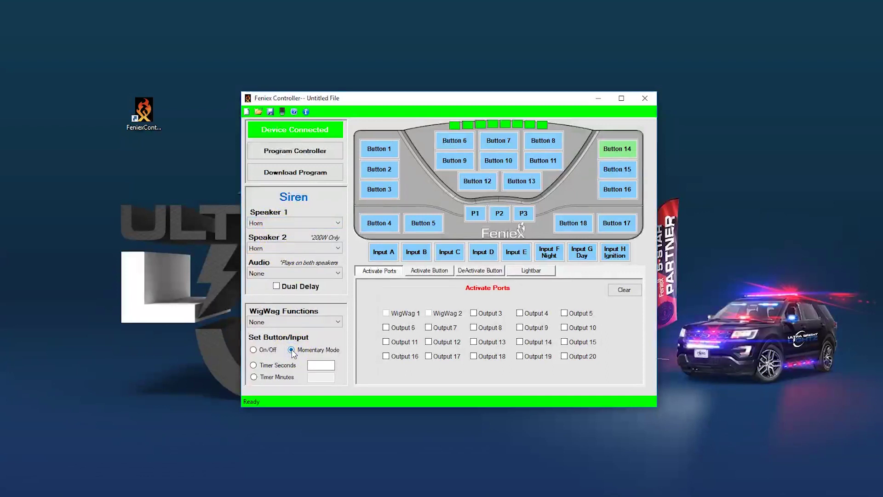
# Assign lightbar Mode 1 to Button 18, trying and clearing the Left Arrow and Front Cut options.
pyautogui.click(614, 170)
pyautogui.click(571, 222)
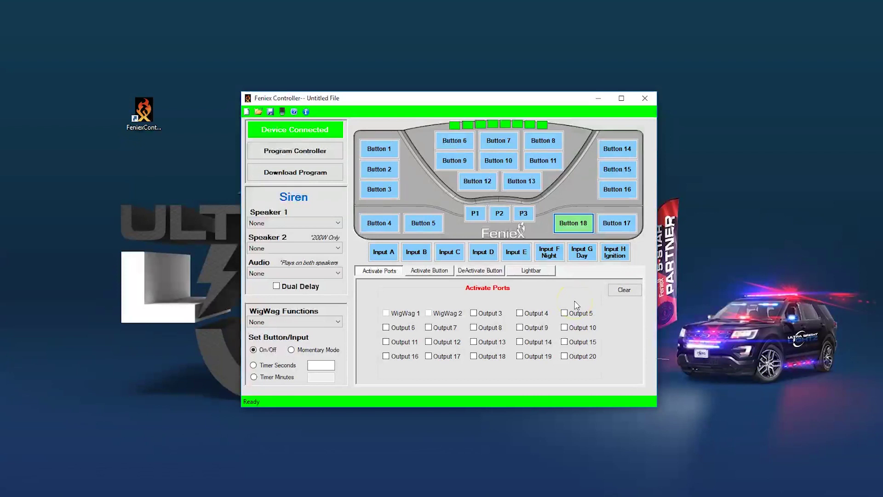
pyautogui.click(542, 271)
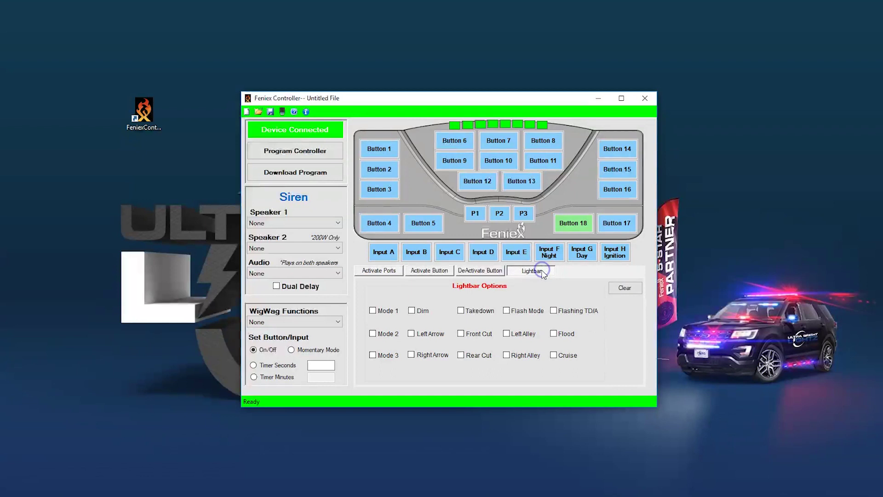
pyautogui.click(373, 311)
pyautogui.click(411, 334)
pyautogui.click(461, 334)
pyautogui.click(411, 334)
pyautogui.click(461, 333)
# Assign the lightbar options Mode 1 and Dim to Button 17, checking them against Button 18.
pyautogui.click(616, 223)
pyautogui.click(385, 311)
pyautogui.click(412, 310)
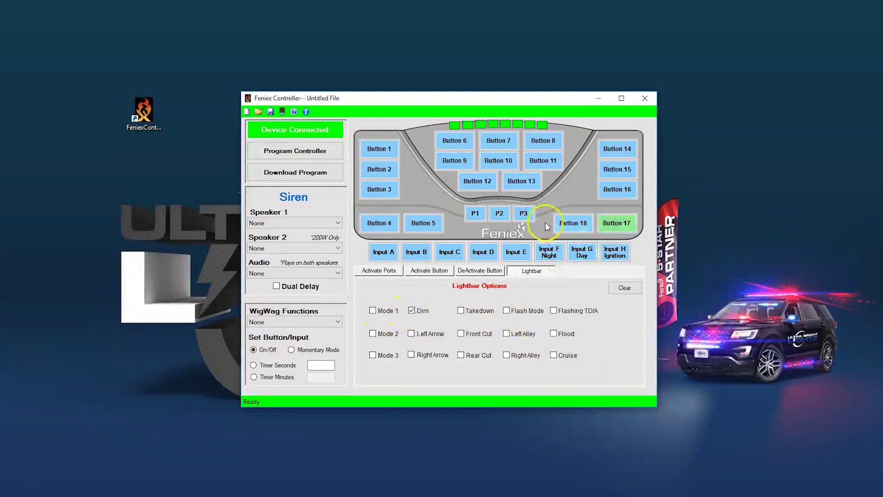
pyautogui.click(573, 223)
pyautogui.click(616, 223)
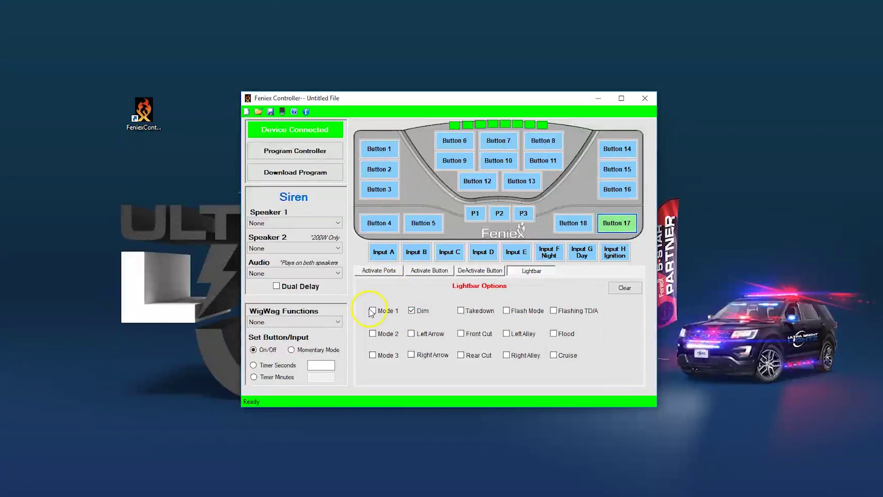
pyautogui.click(573, 222)
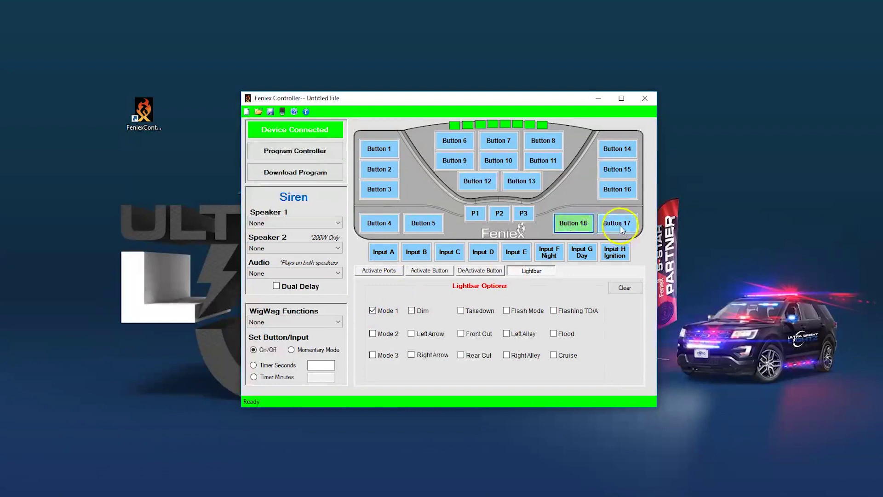
pyautogui.click(606, 224)
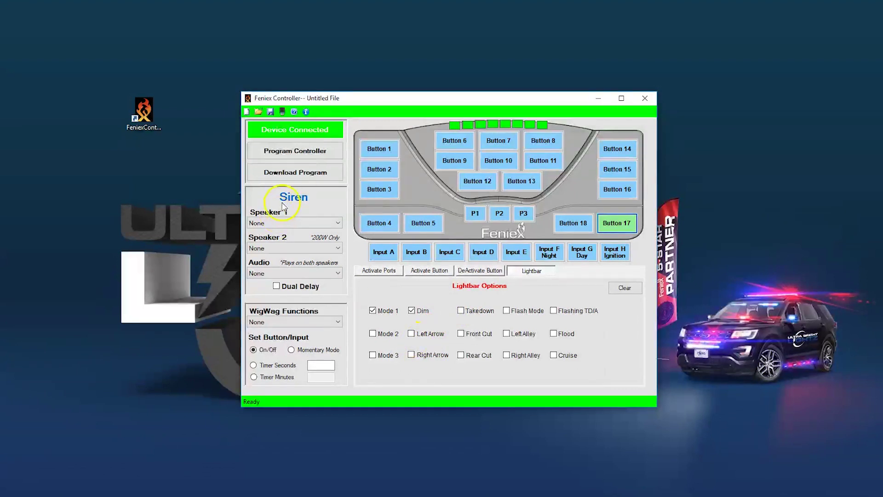
# Write the configured program to the connected controller.
pyautogui.click(330, 151)
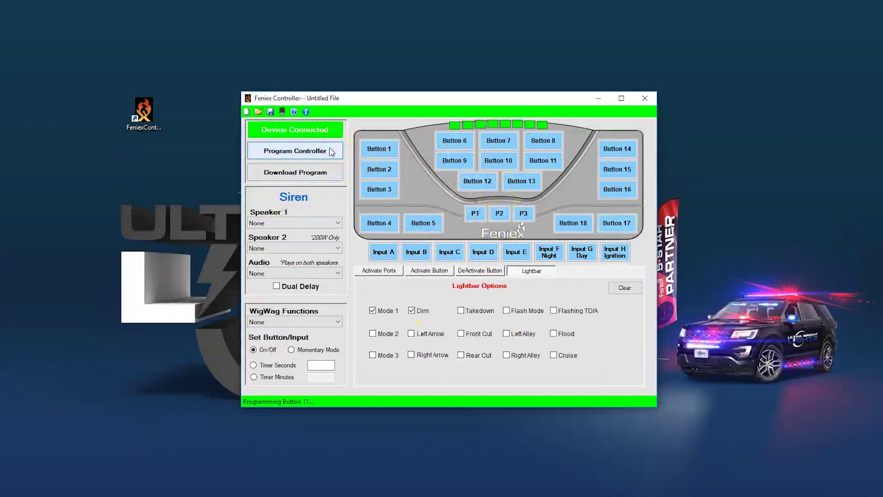
pyautogui.click(362, 222)
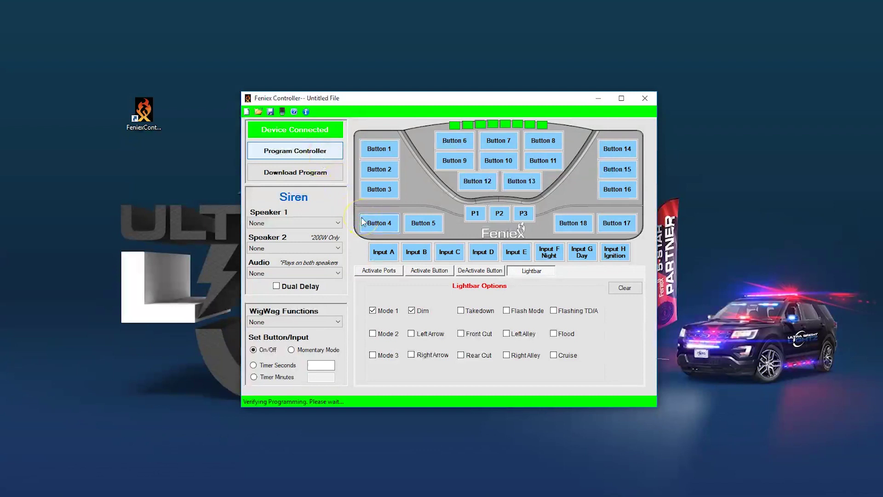